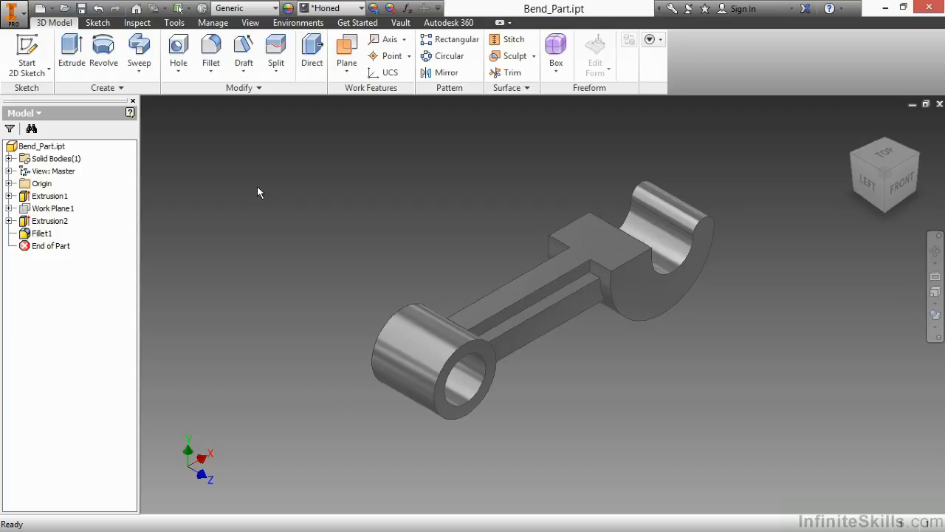
Start a 2D sketch on the arm's flat top face and project the face's outline into it
click(246, 92)
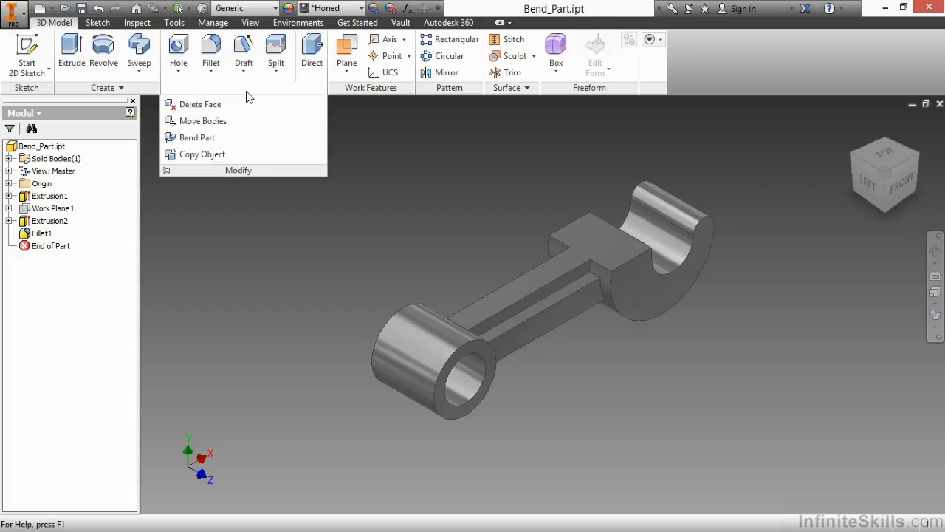
click(218, 138)
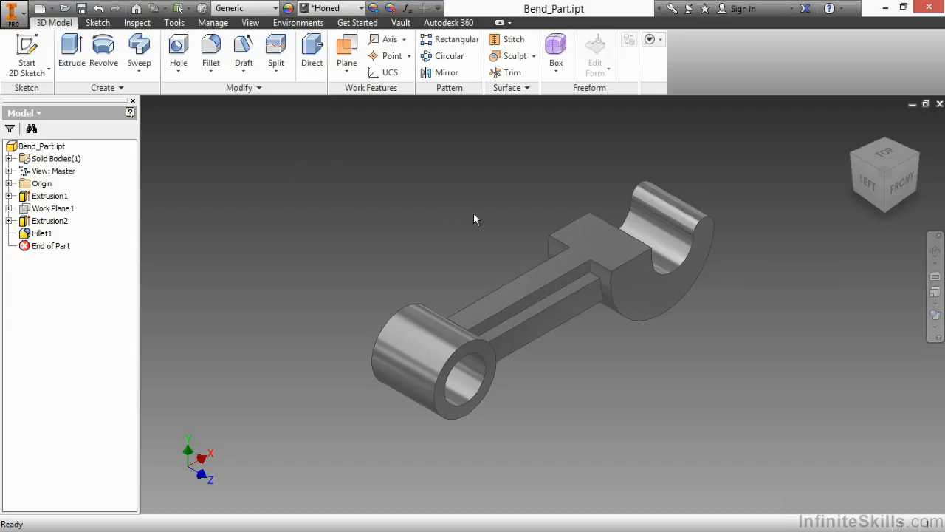
click(589, 236)
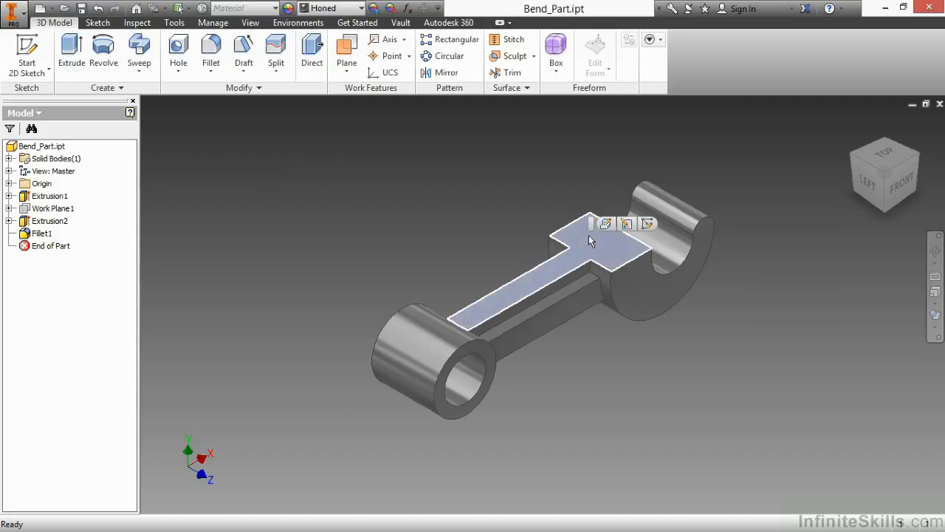
mouse_move(590, 236)
click(646, 223)
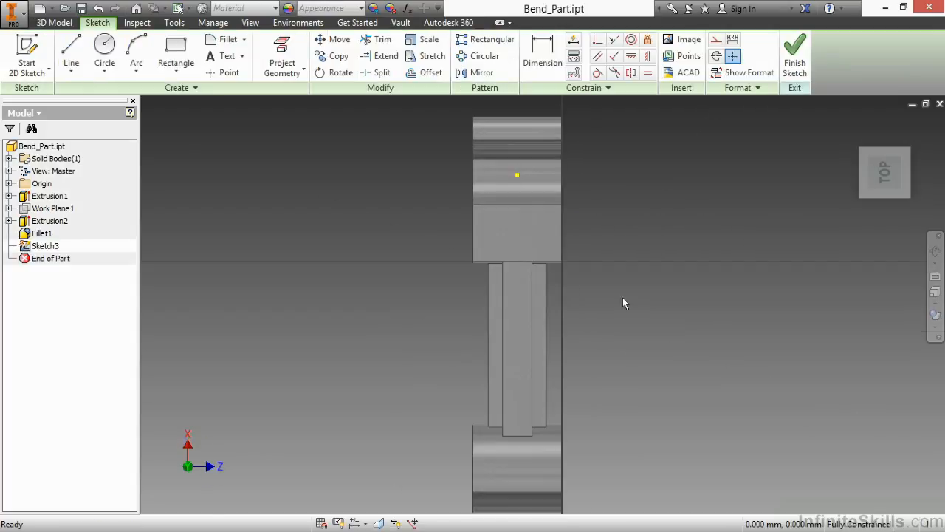
click(282, 63)
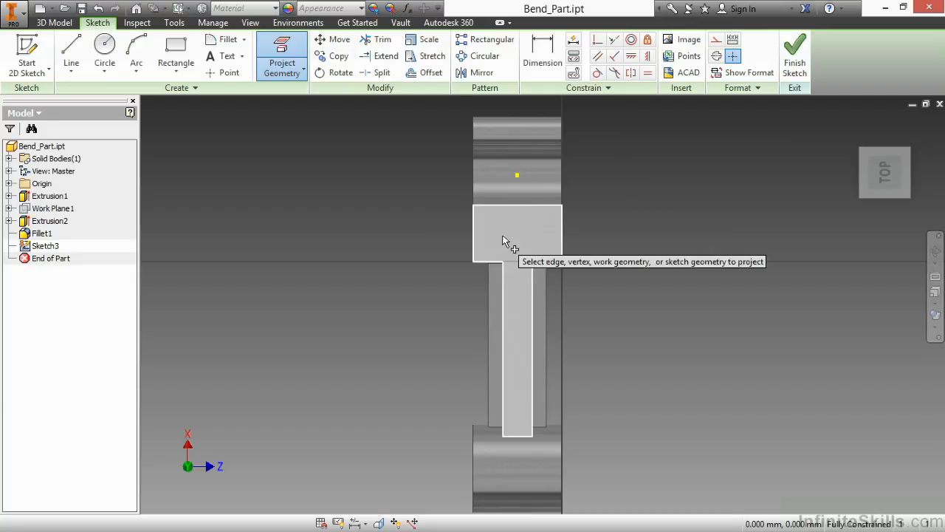
click(511, 243)
Draw a straight line across the narrow section of the arm between its two projected side edges
right_click(388, 305)
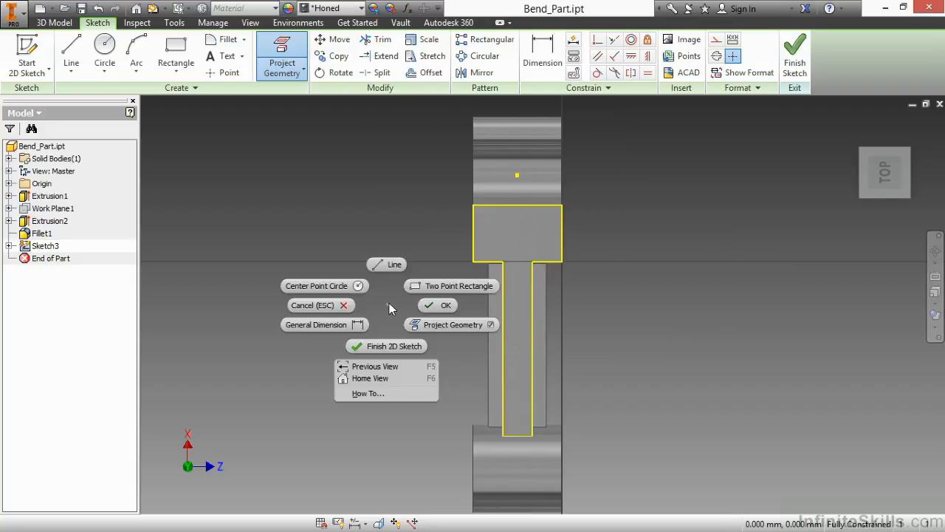
click(383, 264)
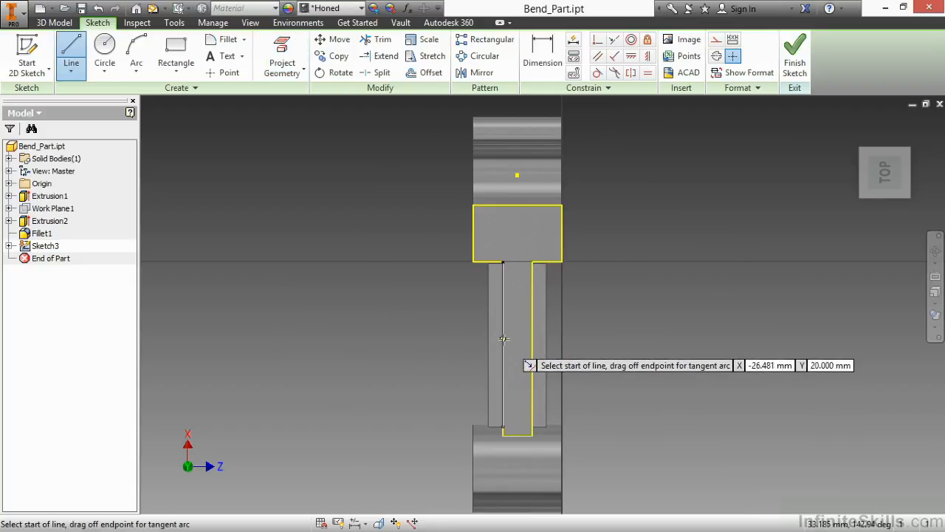
click(503, 339)
click(532, 340)
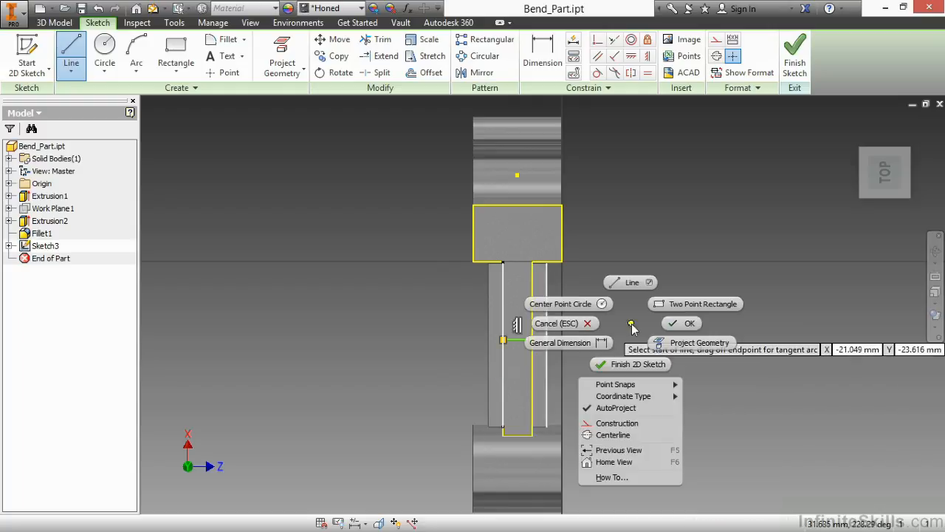
key(Escape)
Dimension the line 45 mm from the outer edge of the wide section at the hook end and finish the sketch
right_click(649, 305)
click(604, 330)
click(520, 340)
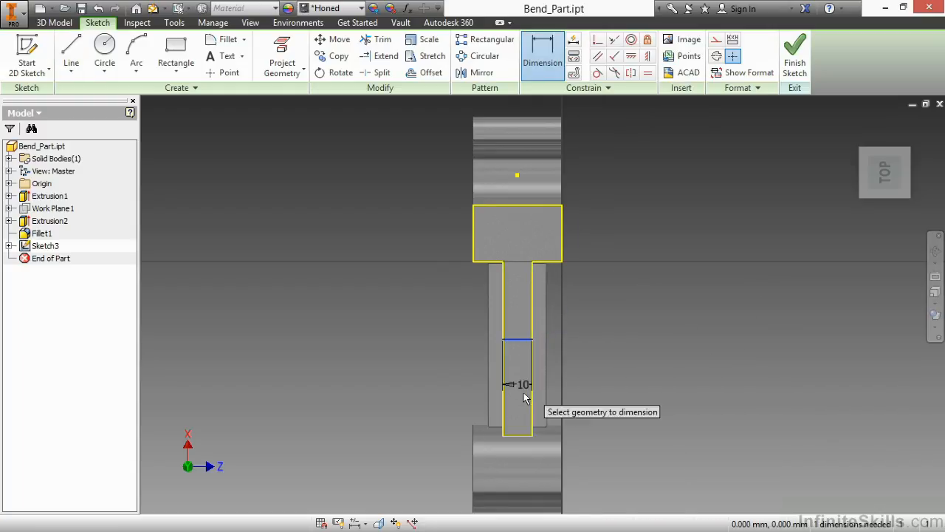
click(518, 206)
click(636, 270)
text(45)
key(Return)
right_click(646, 235)
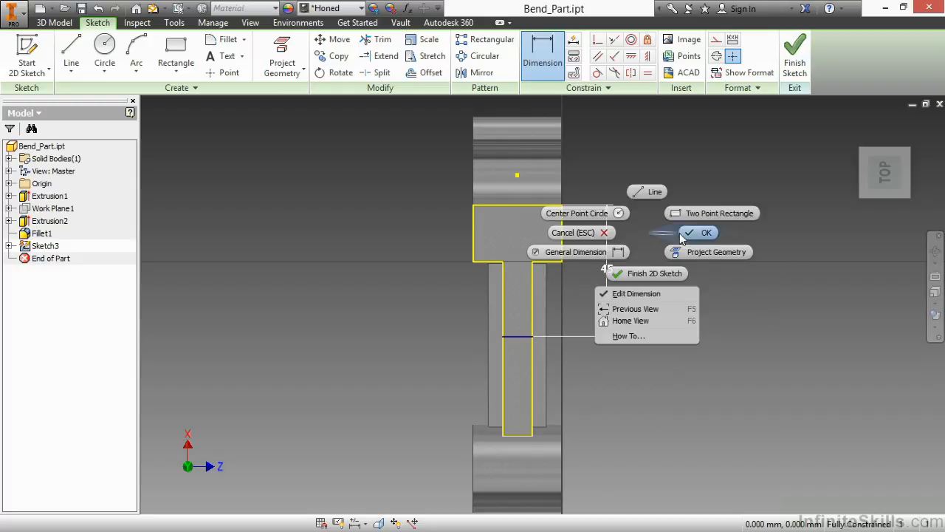
click(650, 273)
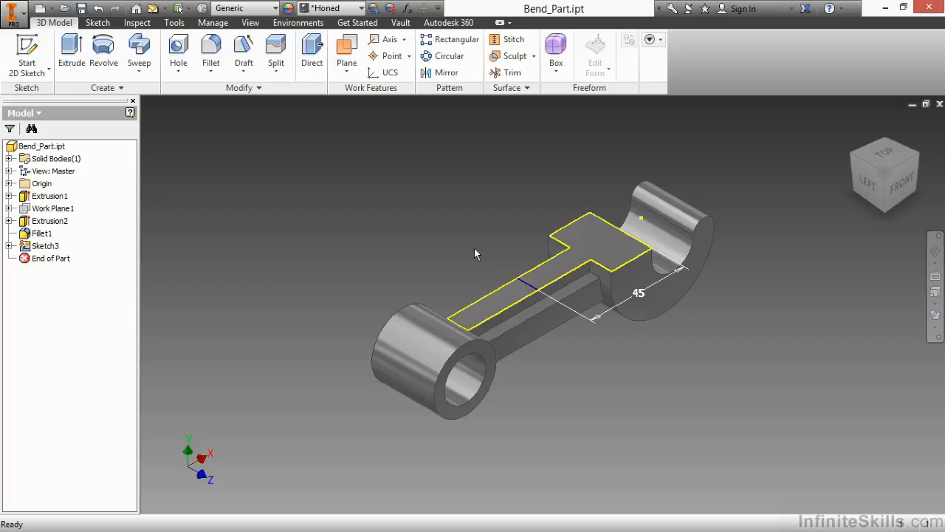
Start a Bend Part feature using the sketched line across the arm as the bend line
click(250, 90)
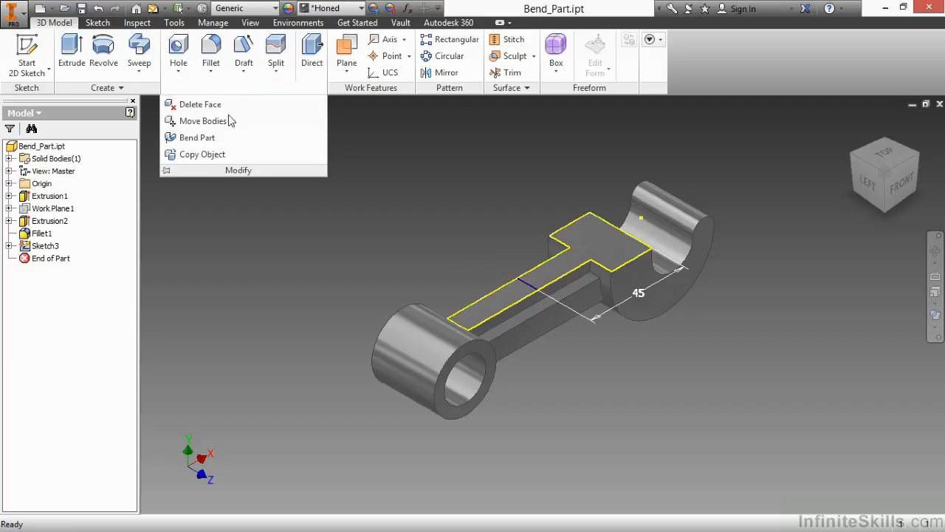
click(189, 131)
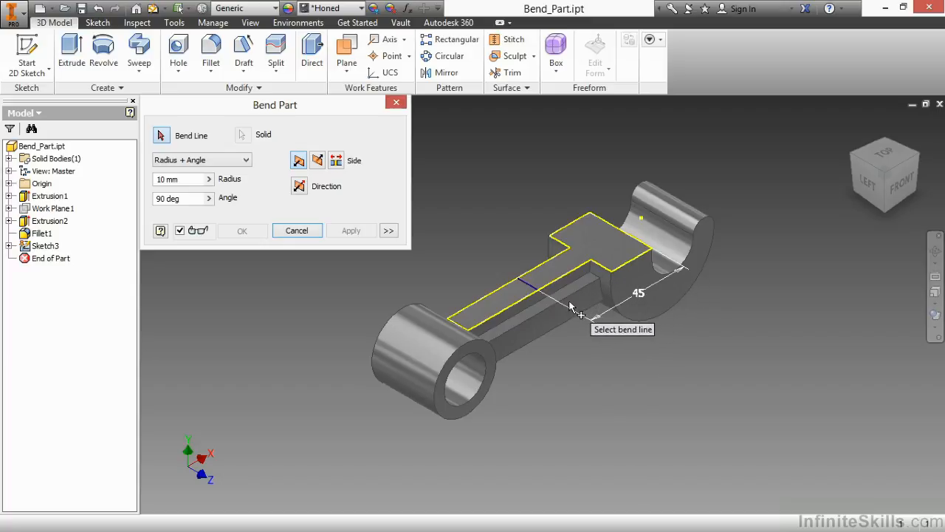
click(527, 284)
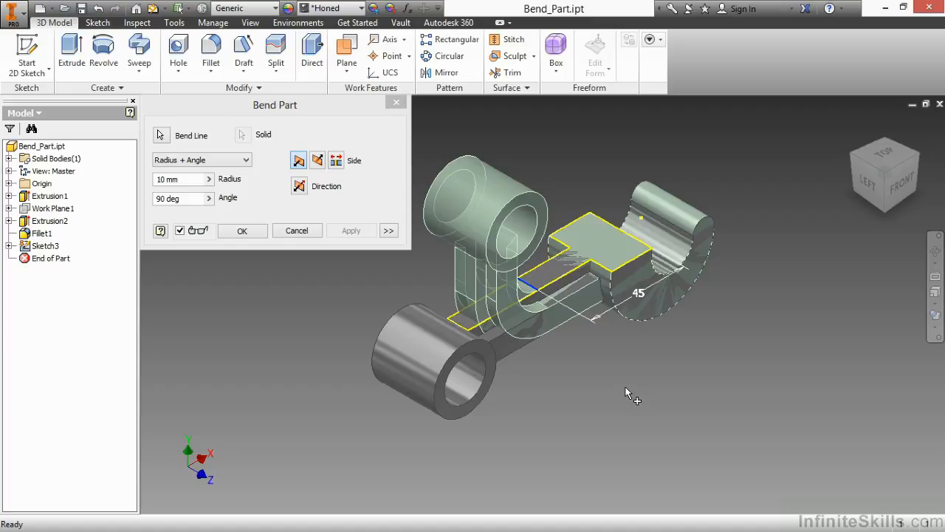
Preview bending the hook side and both sides of the line, and flip the bend direction and back
click(318, 161)
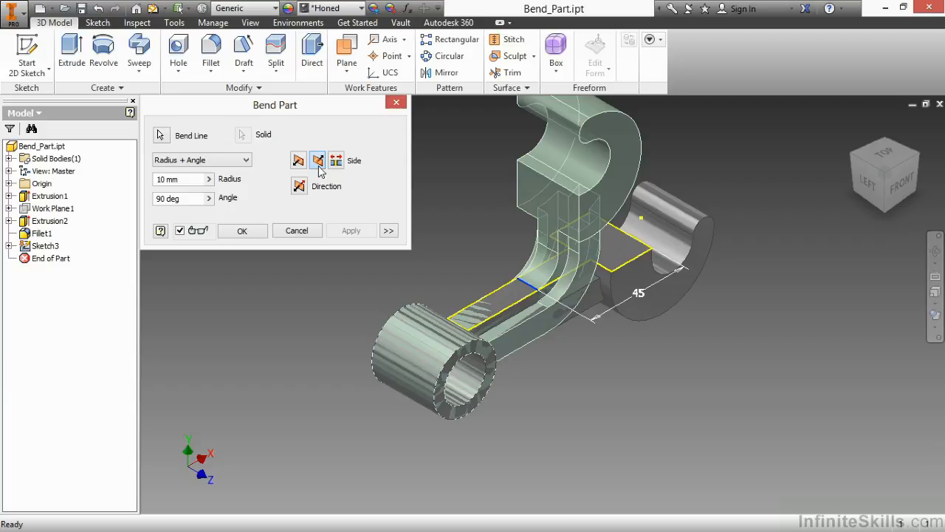
click(336, 162)
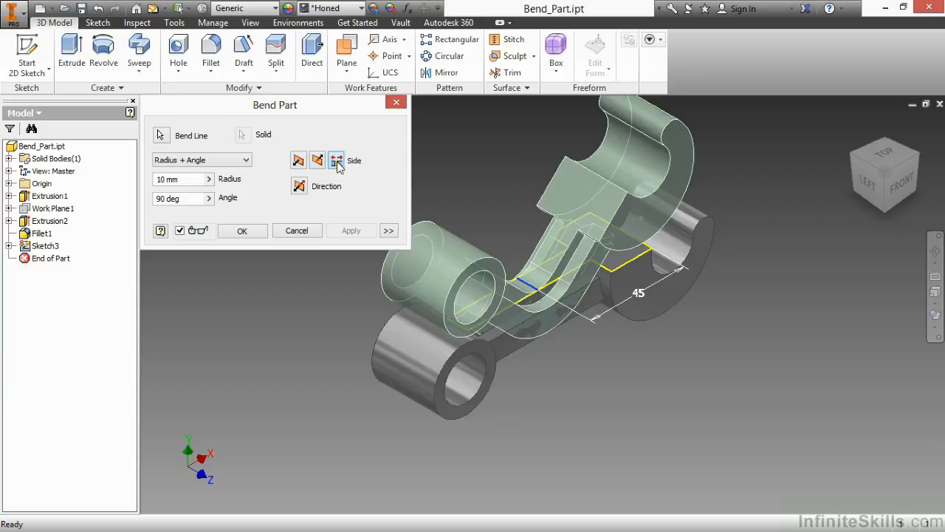
click(298, 187)
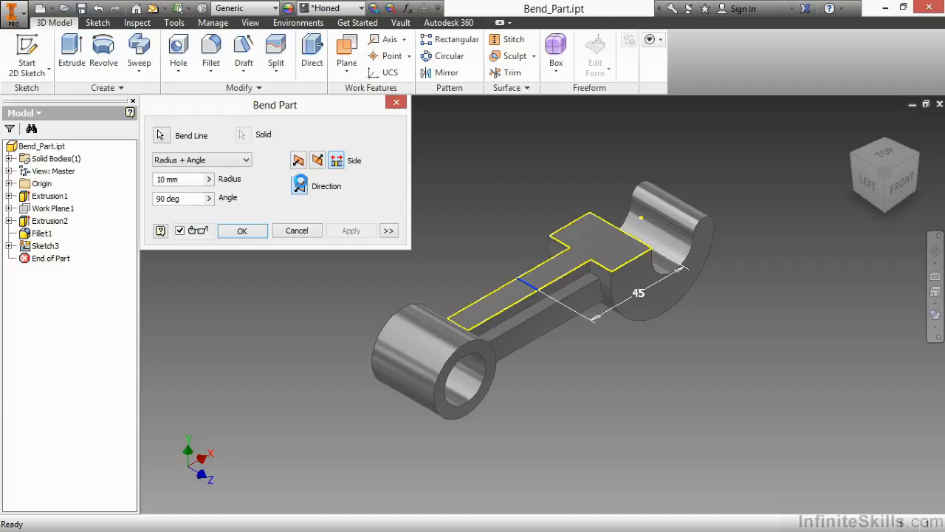
click(300, 186)
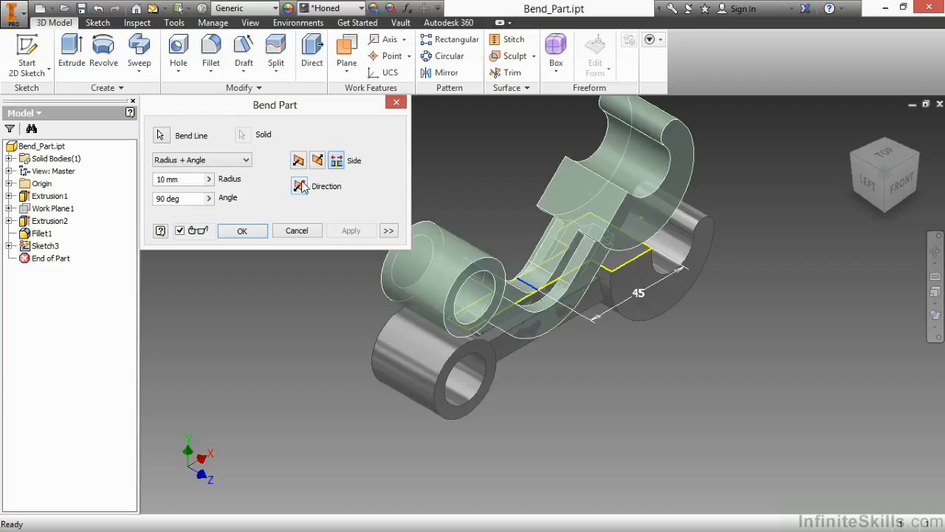
Try the Radius + Arc Length and Arc Length + Angle bend methods and return to Radius + Angle
click(232, 167)
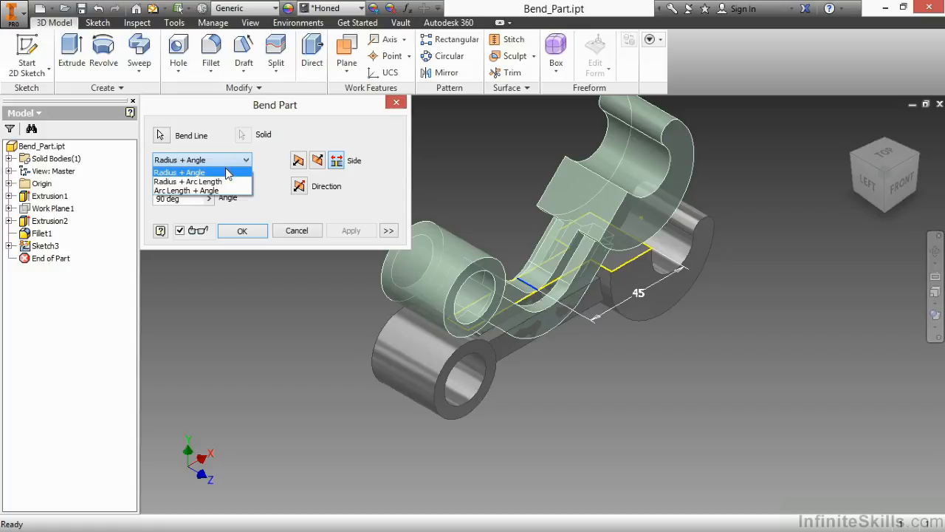
click(229, 182)
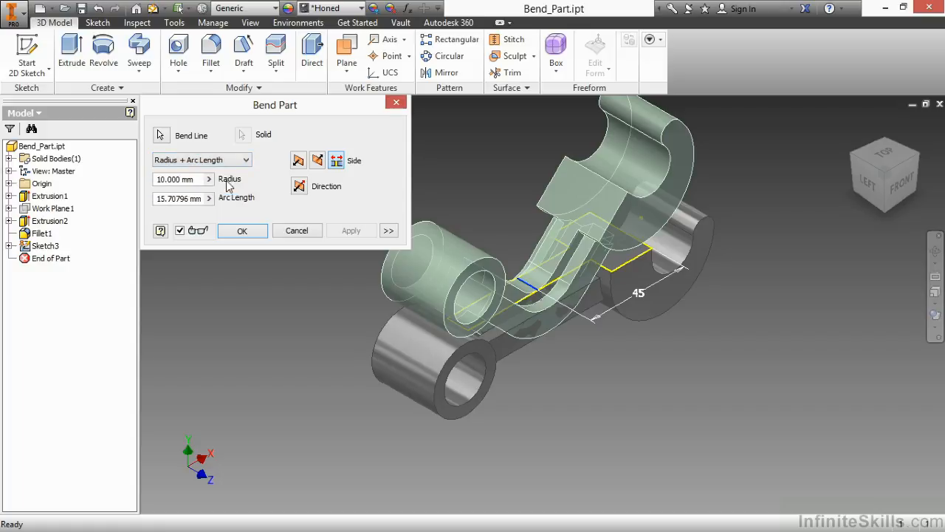
click(244, 160)
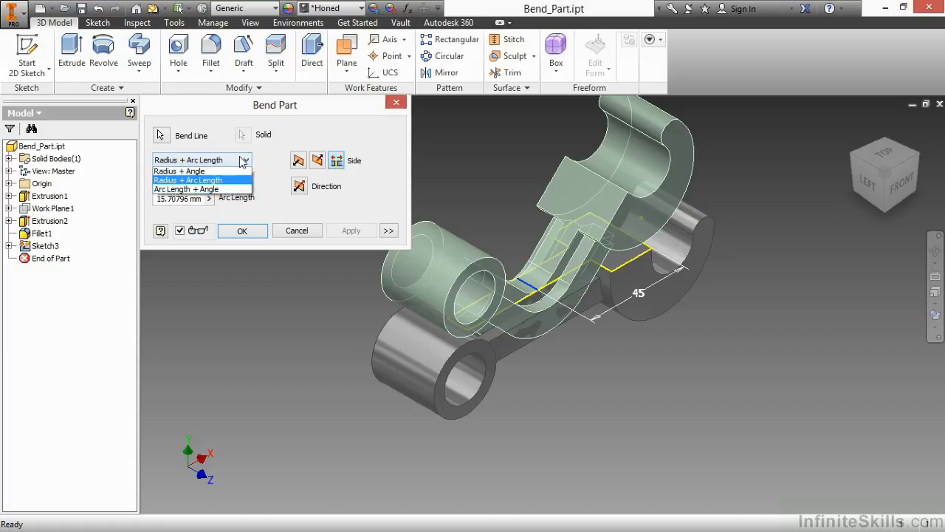
click(229, 190)
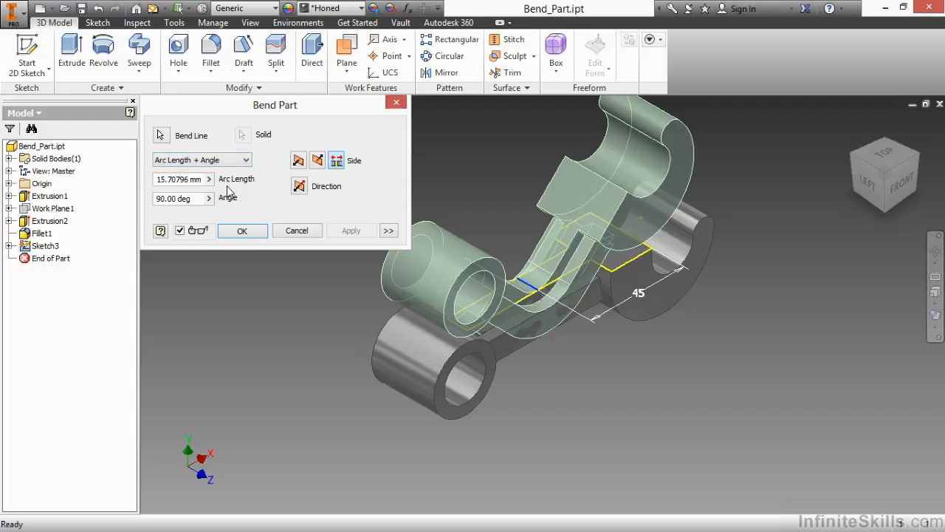
click(245, 162)
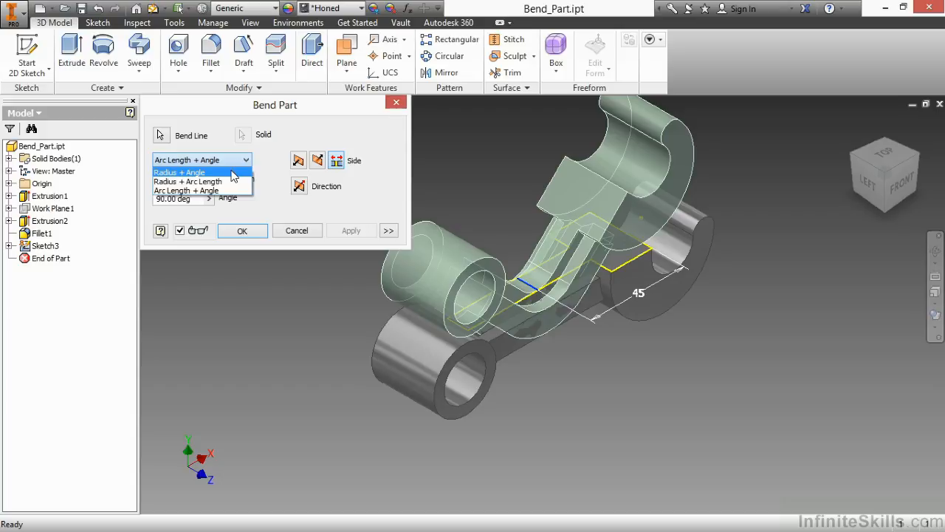
click(231, 172)
Bend the hook side of the arm upward with a 10 mm radius and 90 degree angle, keeping Bend Minimum enabled
click(303, 163)
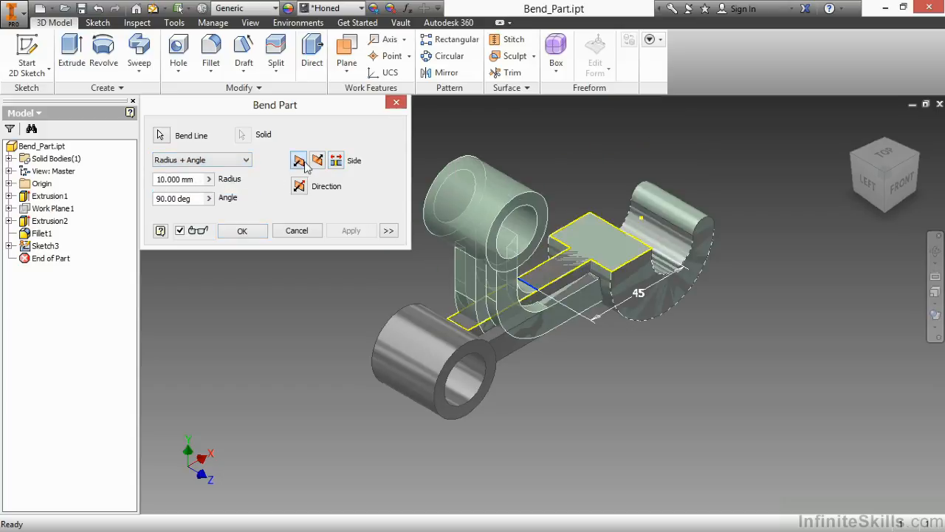
click(318, 161)
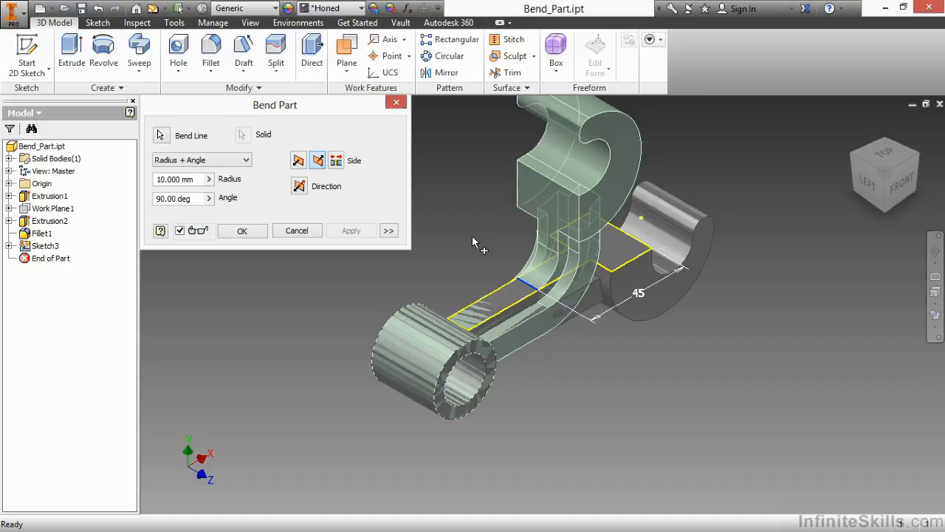
middle_drag(473, 238, 473, 294)
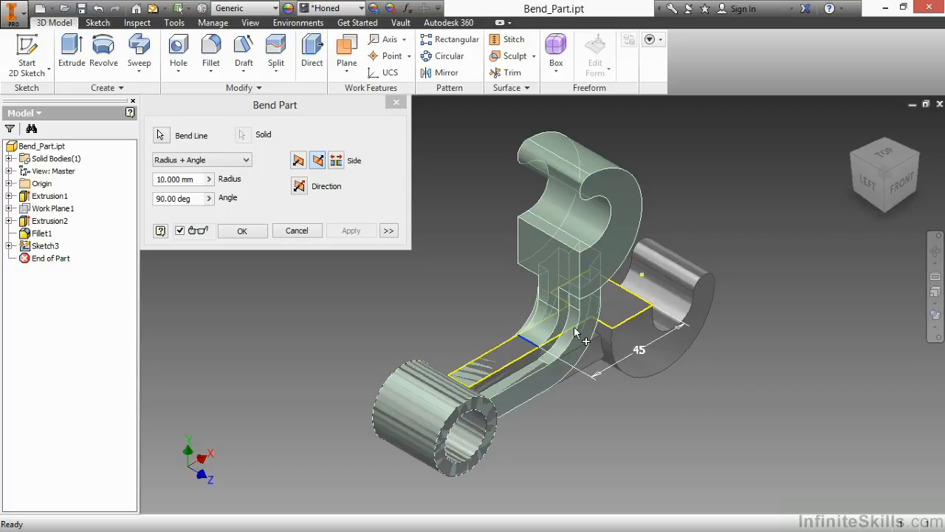
click(389, 232)
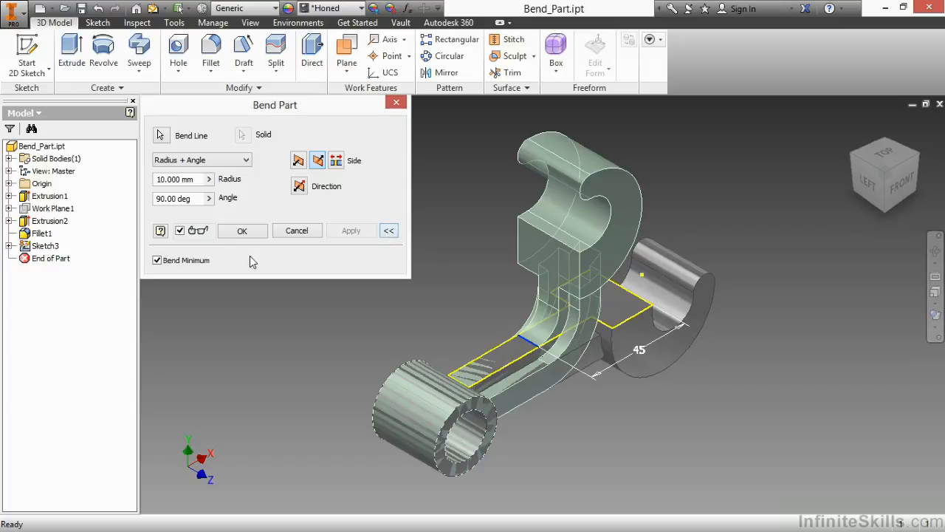
click(186, 262)
click(187, 263)
click(242, 231)
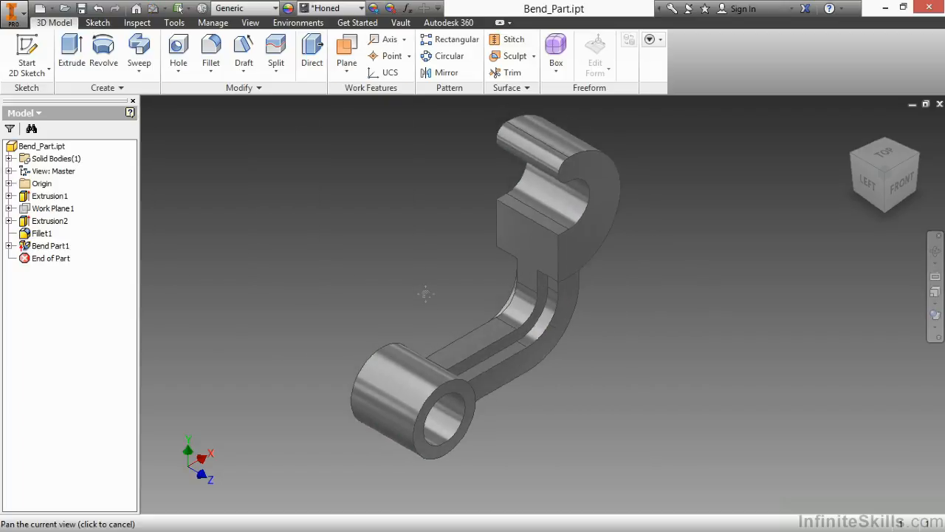